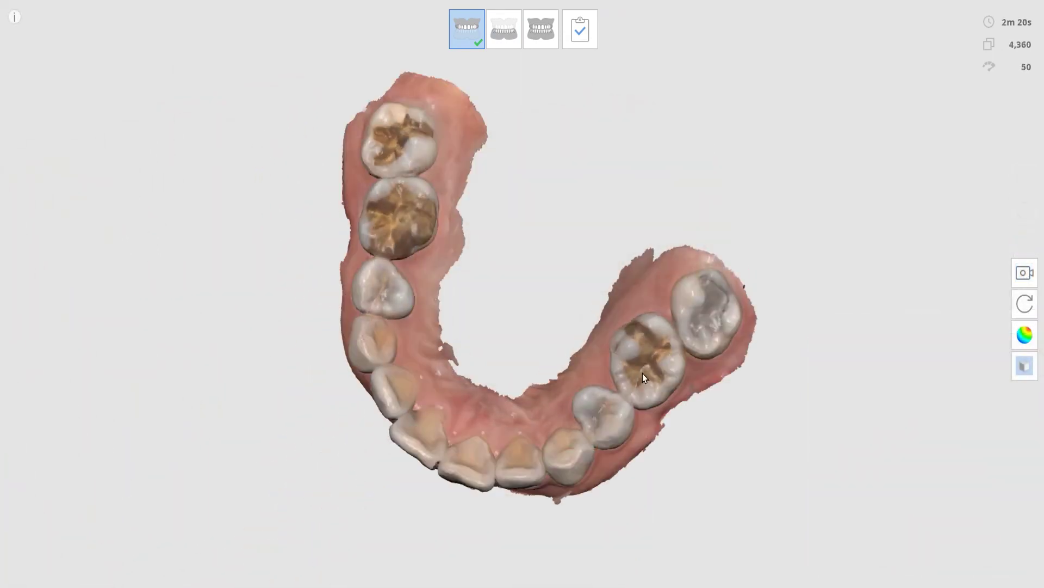
- Zoom into the finished maxillary arch model to check every tooth from molar to molar
scroll(658, 350, "up", 3)
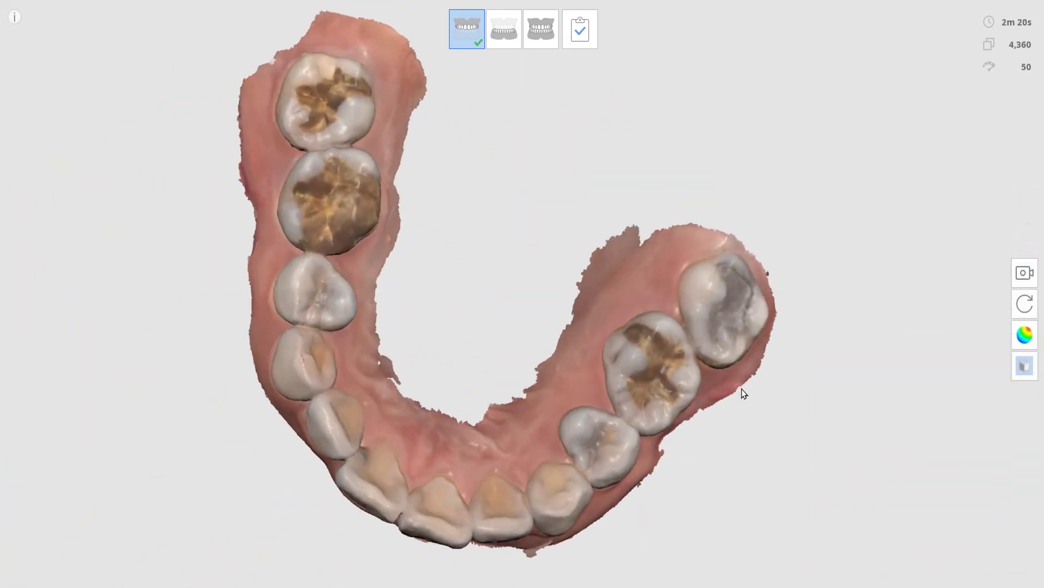